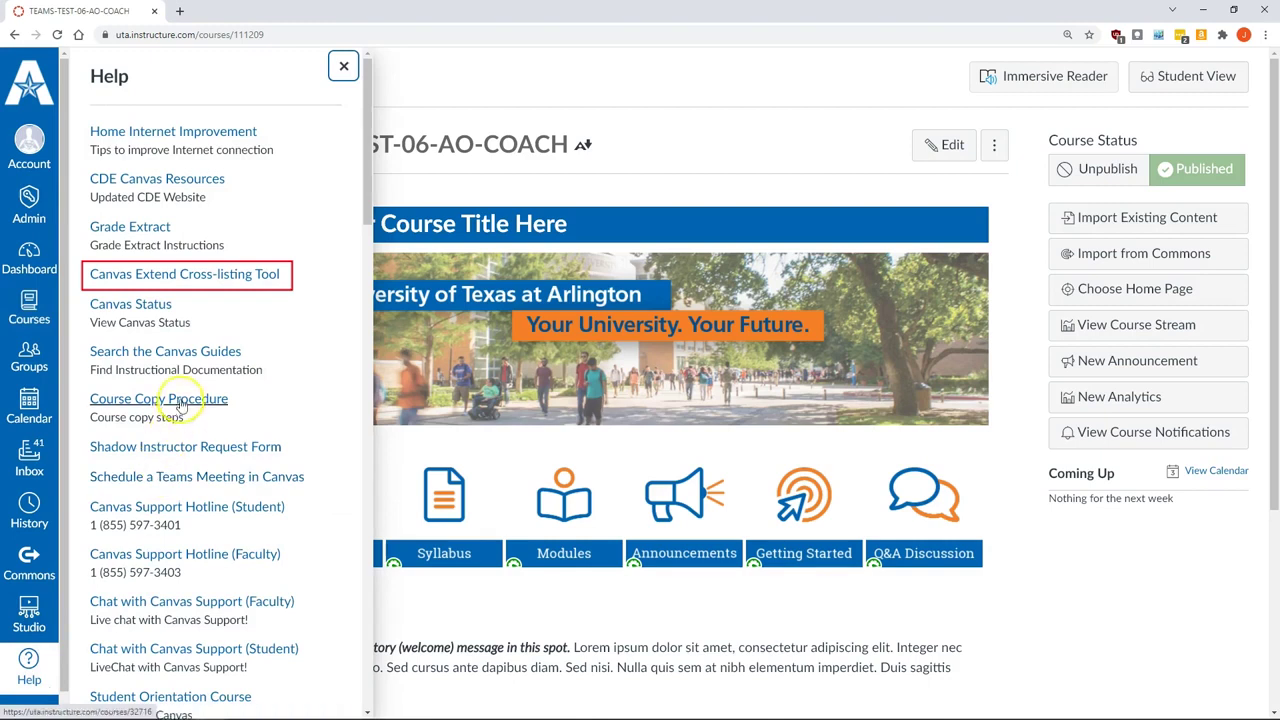
pyautogui.click(196, 280)
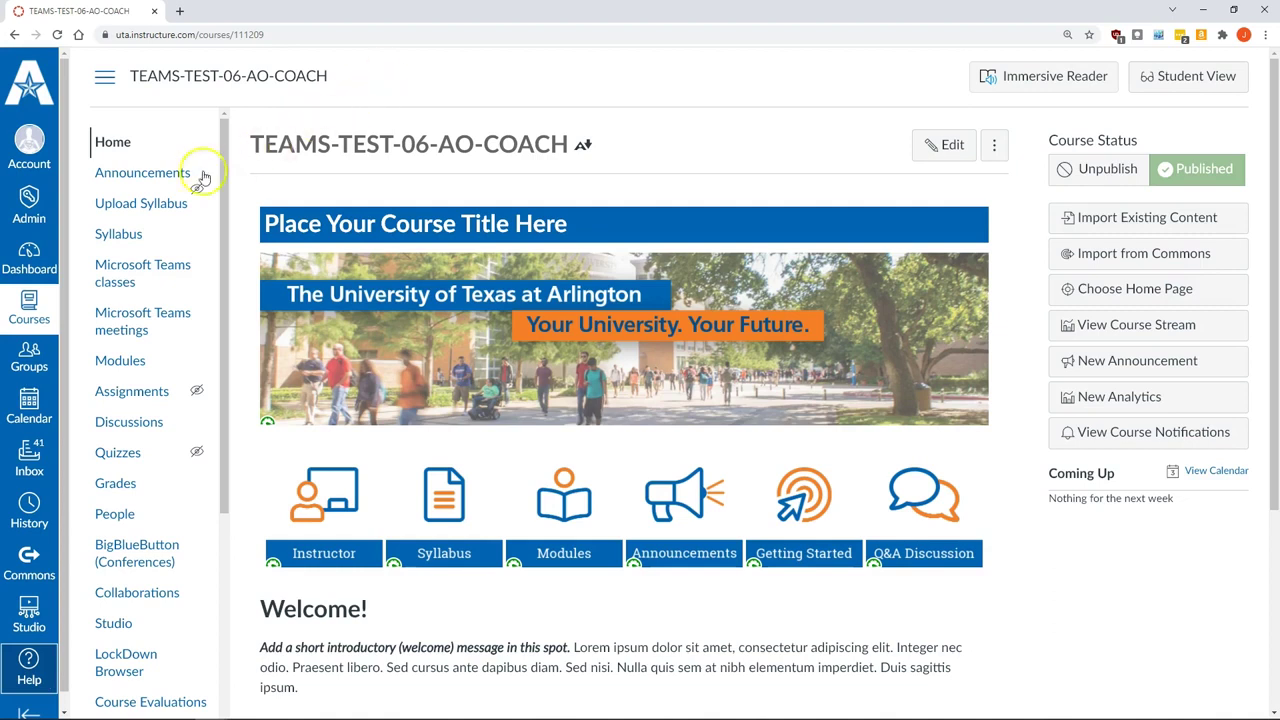
# Step: Enable Microsoft Sync in the course's integration settings and start a manual sync
pyautogui.scroll(-2, 150, 228)
pyautogui.scroll(-3, 157, 240)
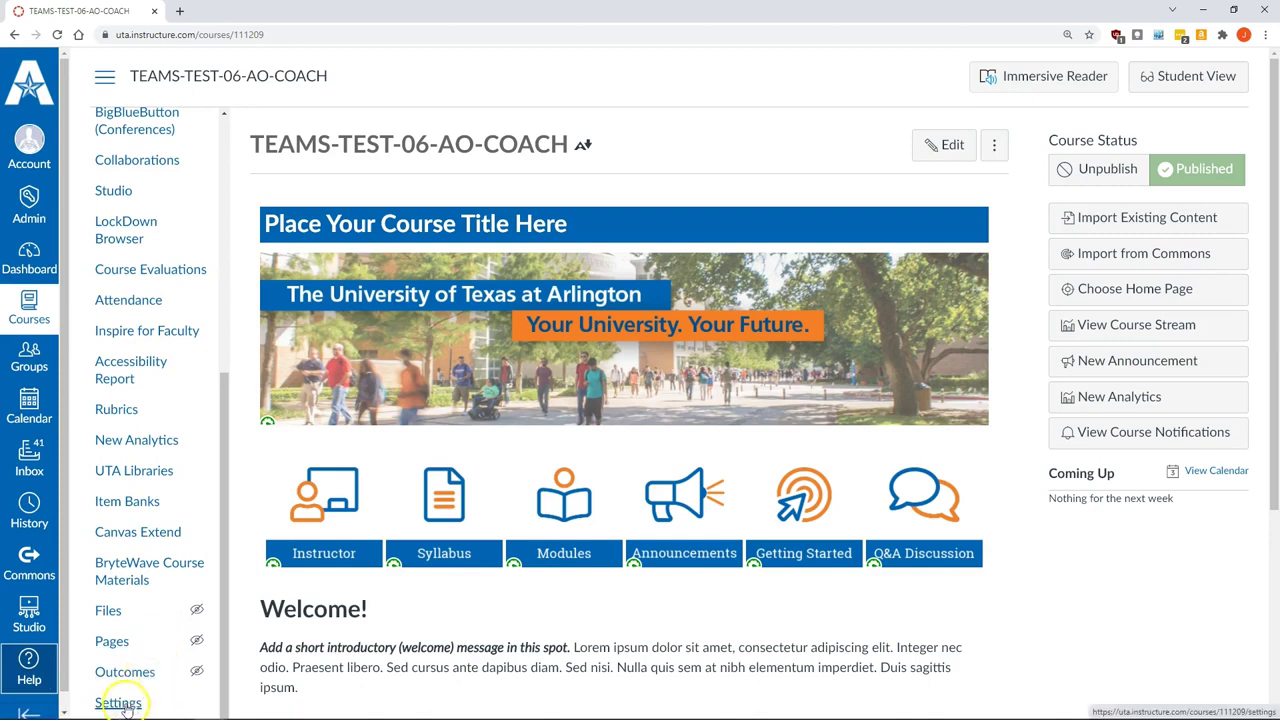
pyautogui.click(118, 701)
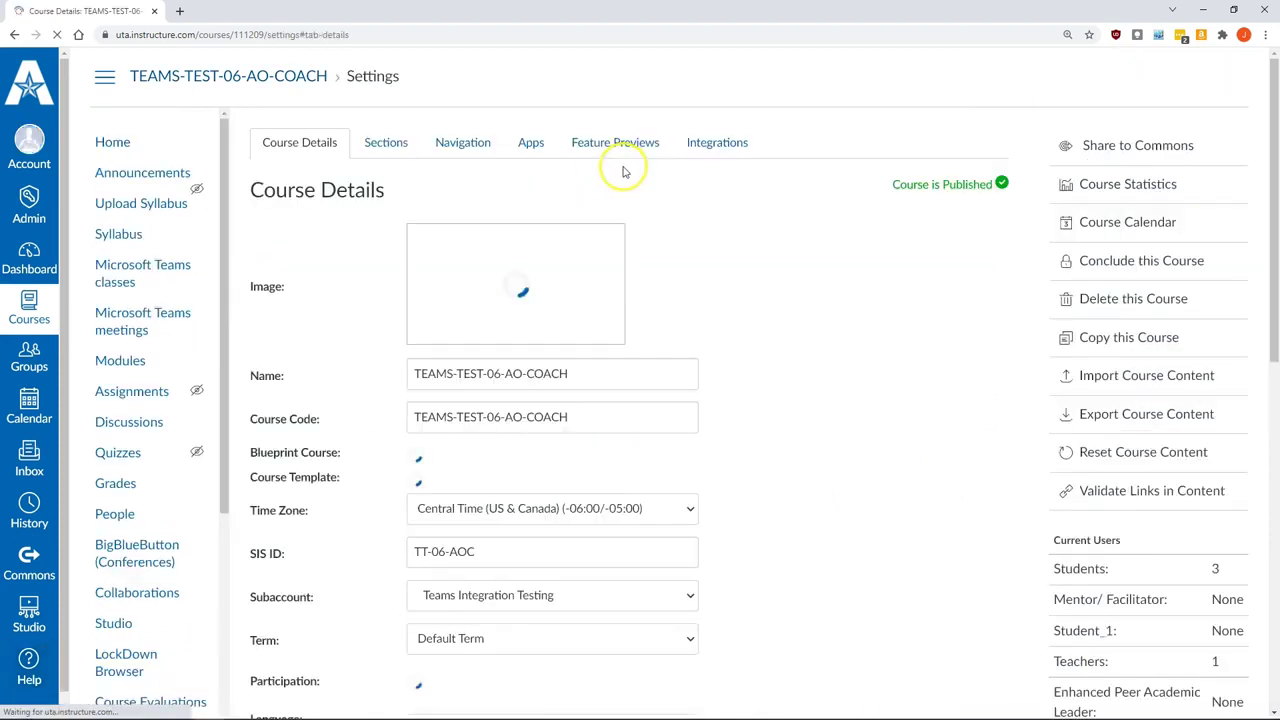
pyautogui.click(716, 143)
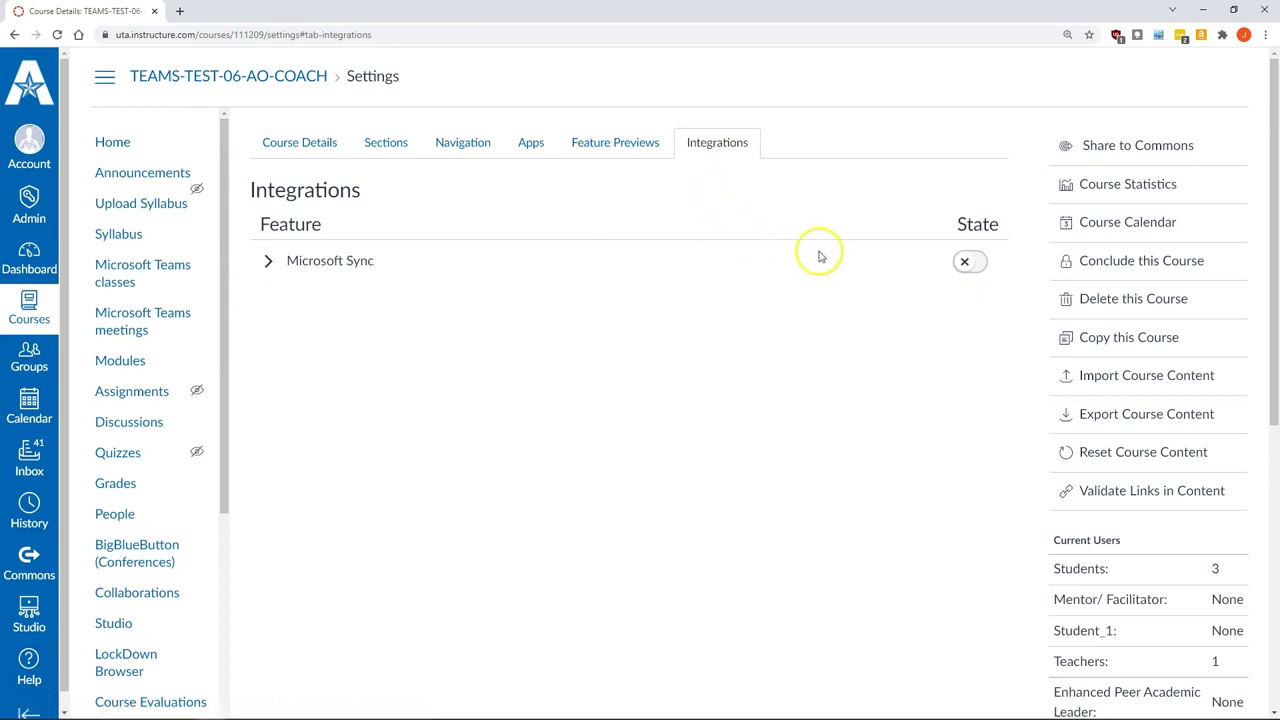
pyautogui.click(965, 263)
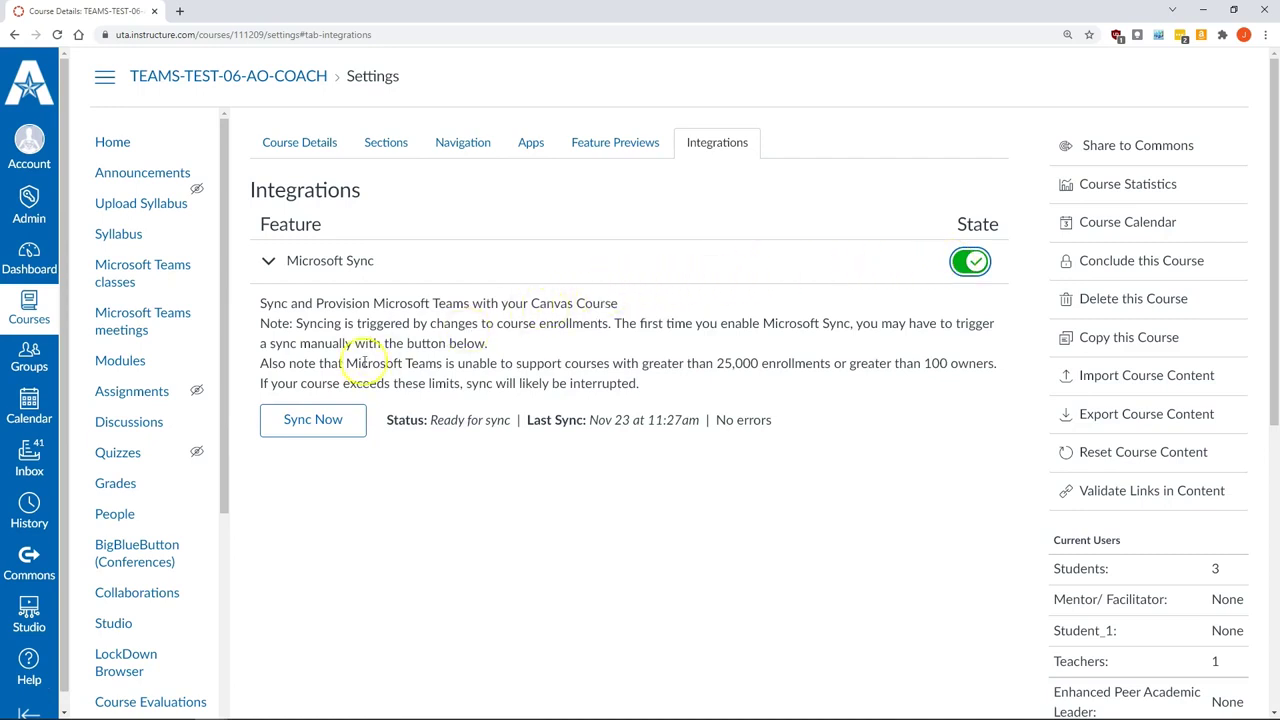
pyautogui.click(313, 421)
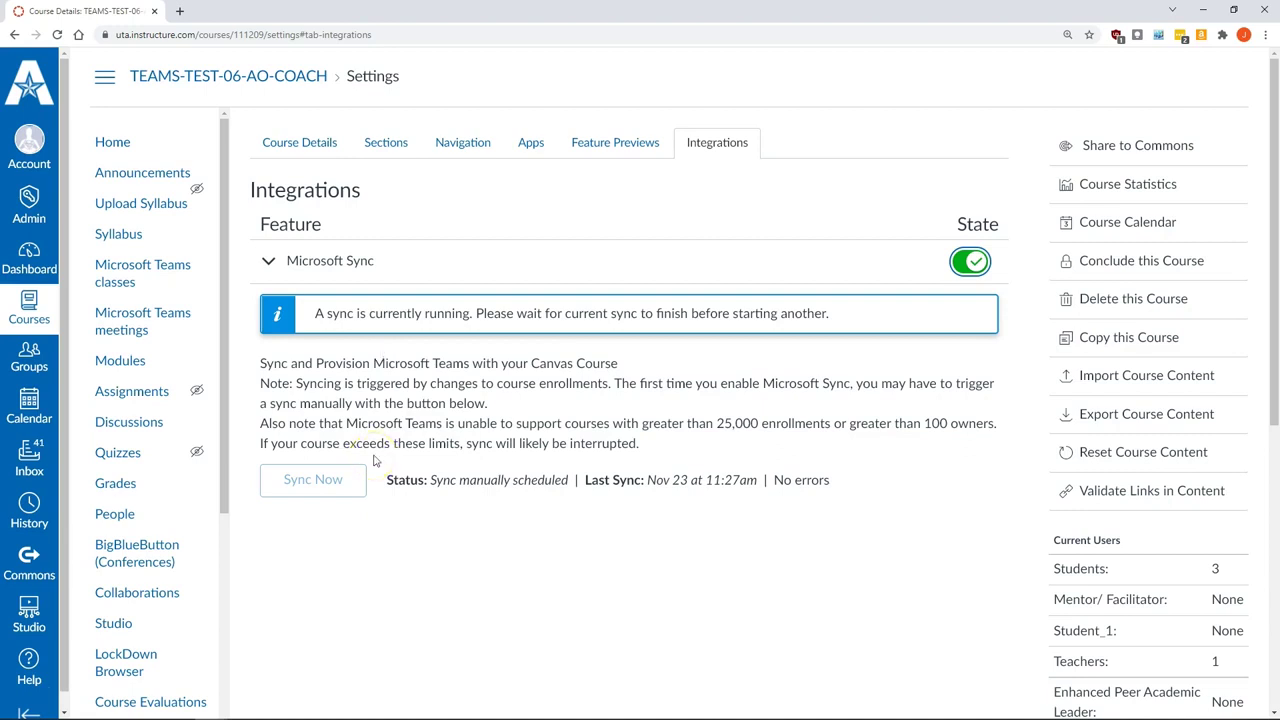
# Step: Enable the Microsoft Teams classes and Microsoft Teams meetings items in the course navigation settings
pyautogui.click(440, 146)
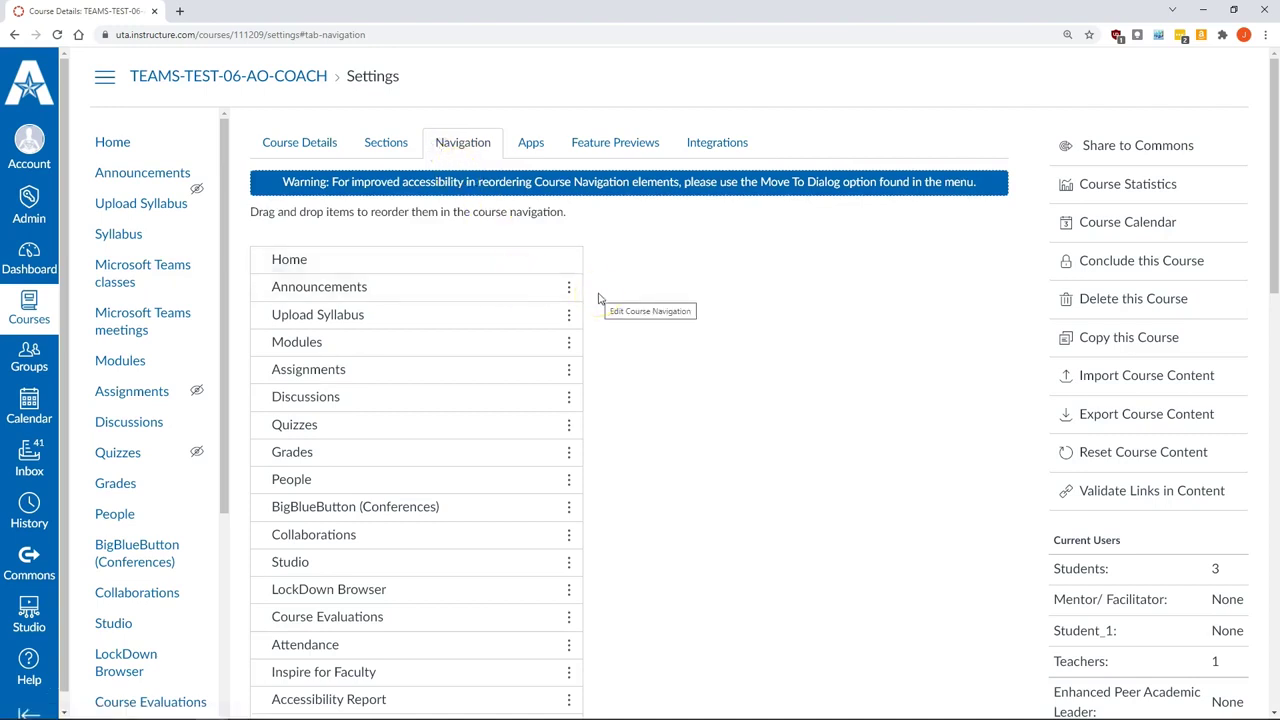
pyautogui.scroll(-2, 600, 297)
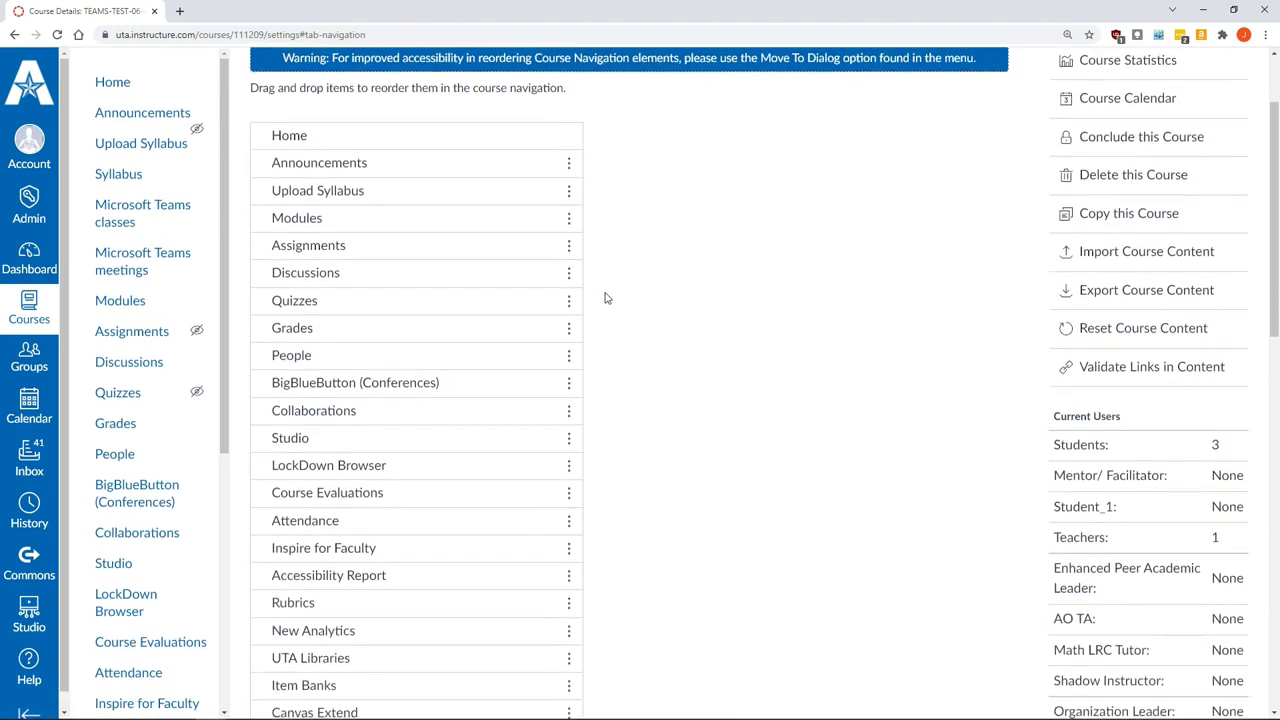
pyautogui.scroll(-3, 605, 297)
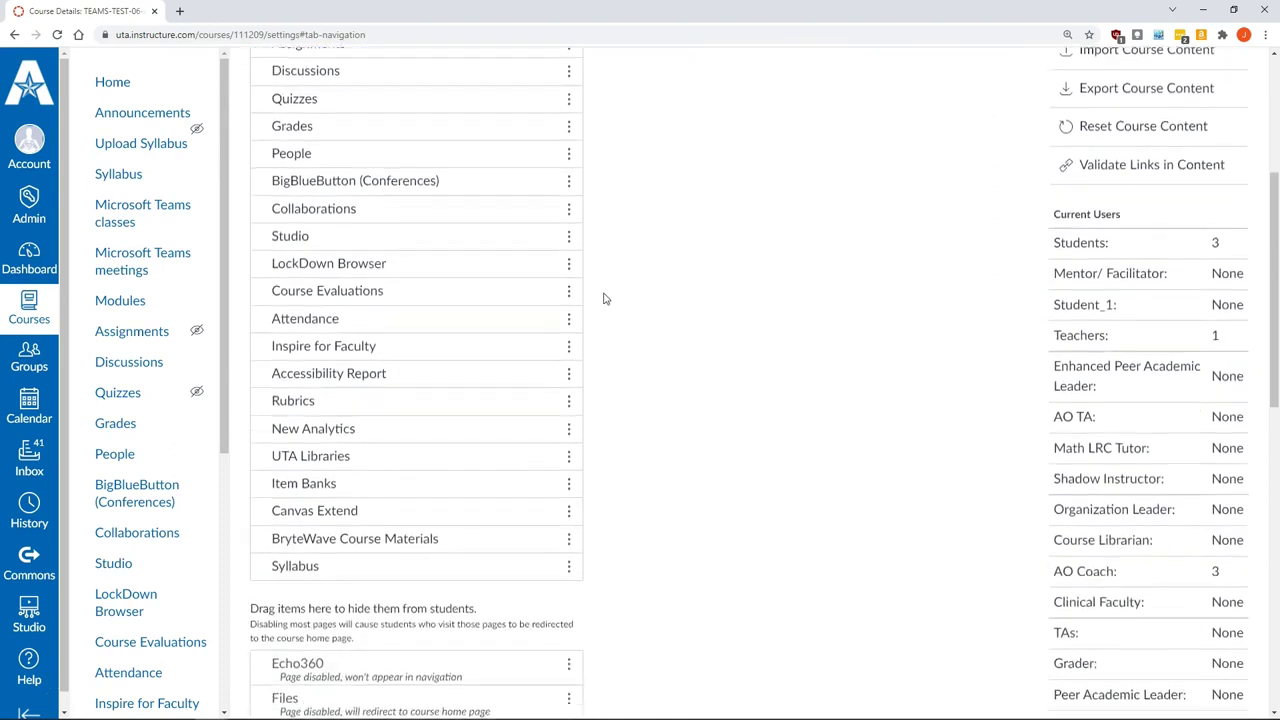
pyautogui.scroll(-4, 605, 297)
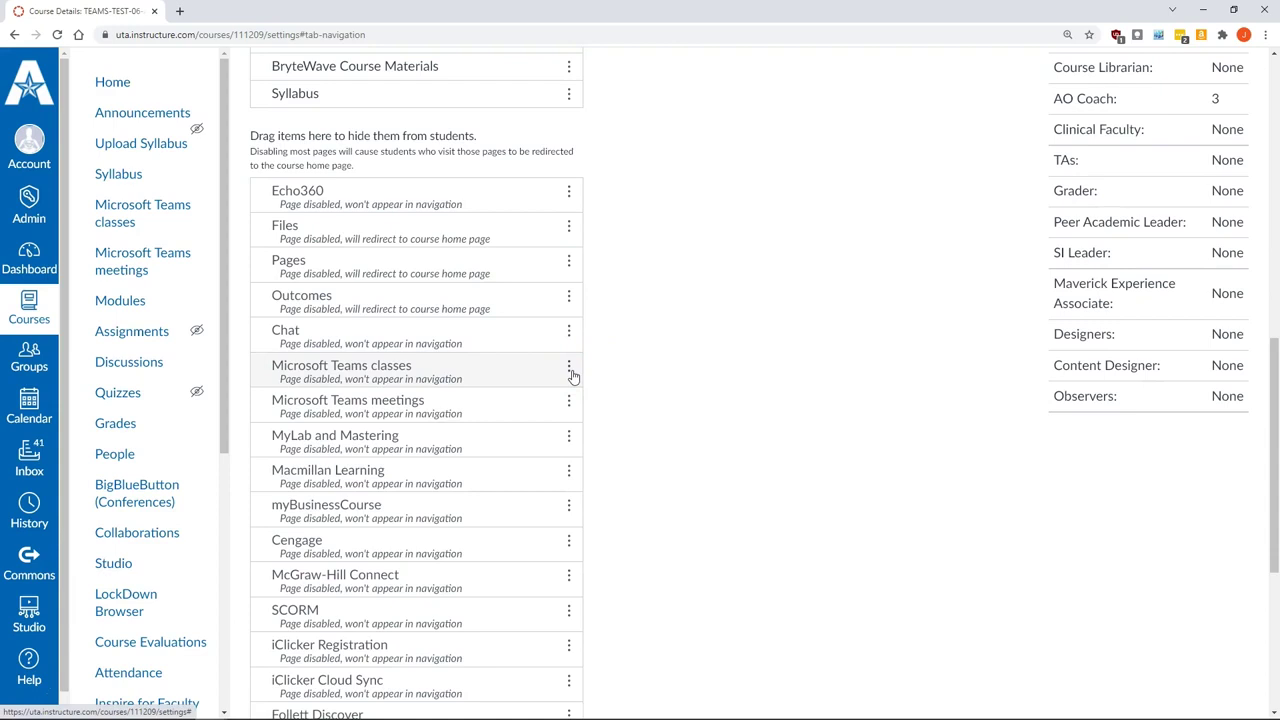
pyautogui.click(569, 371)
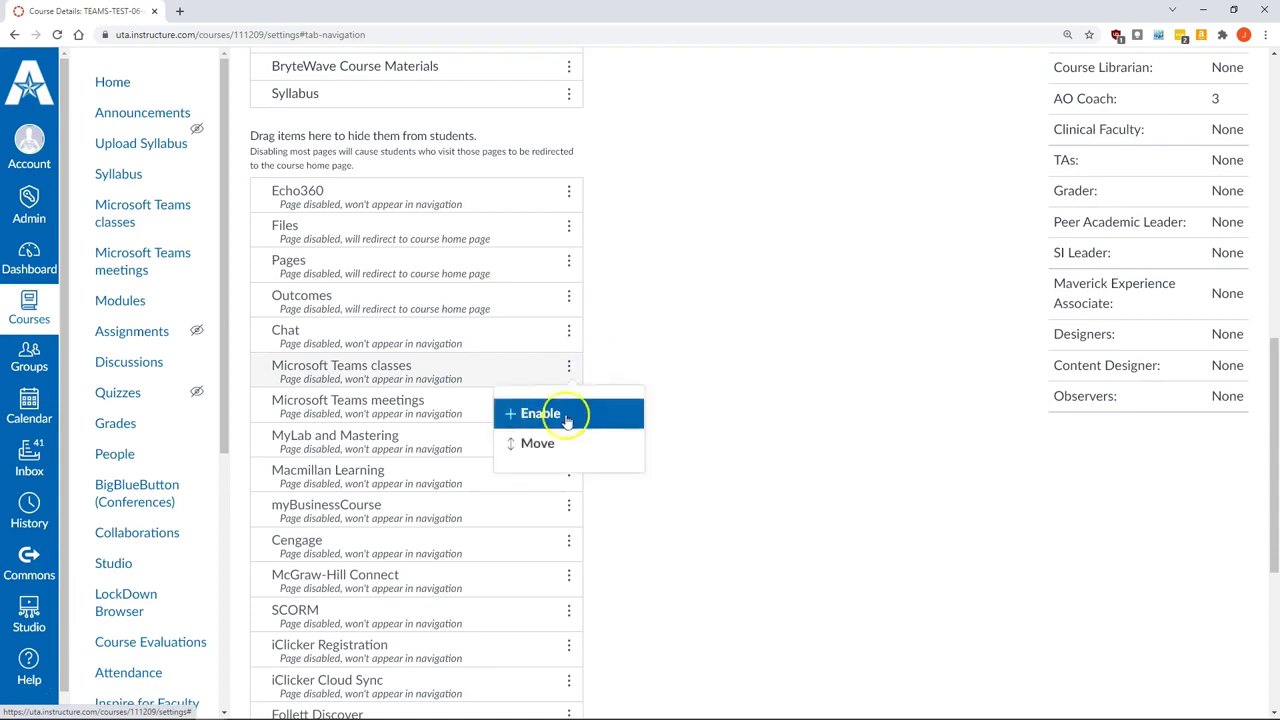
pyautogui.click(566, 416)
pyautogui.scroll(-4, 620, 400)
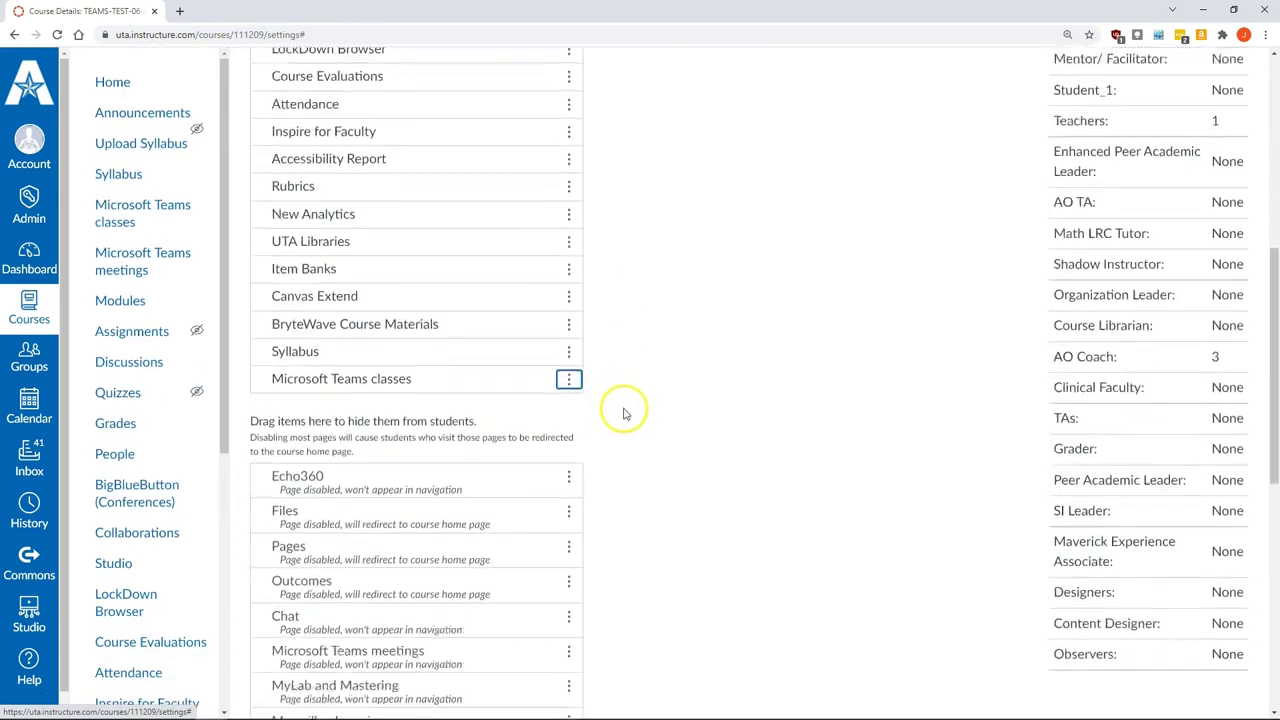
pyautogui.click(569, 594)
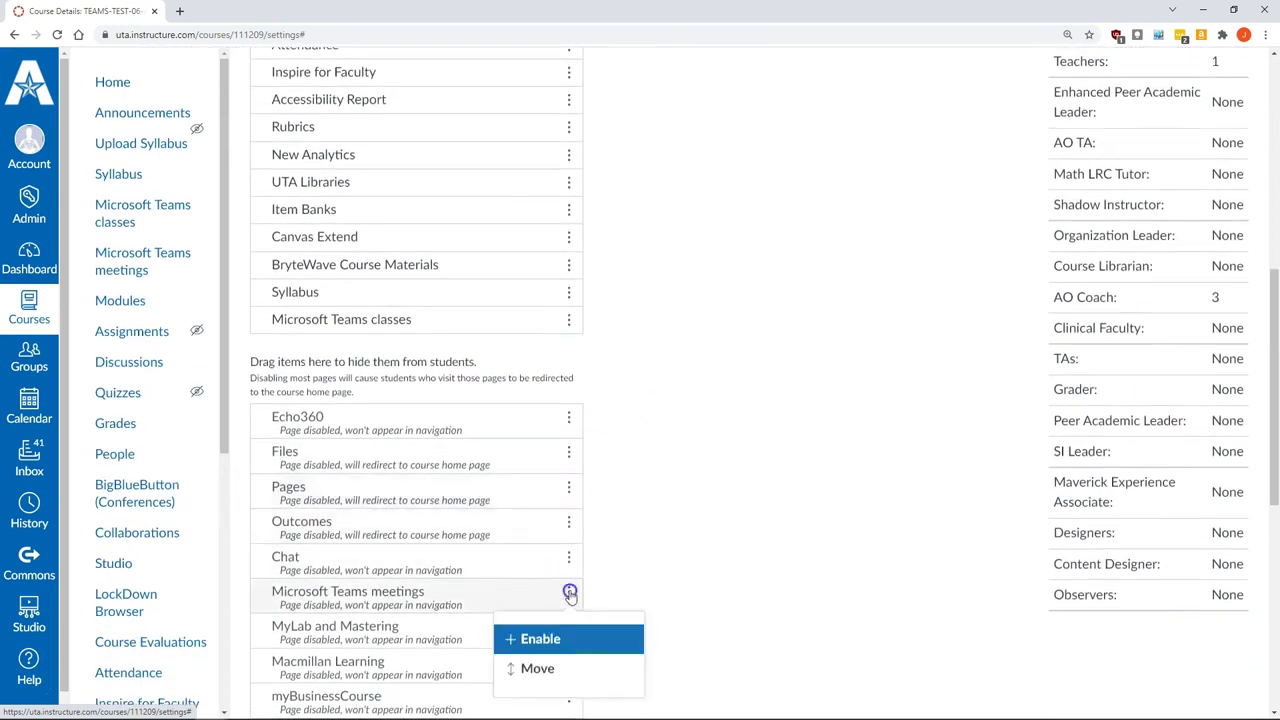
pyautogui.click(557, 639)
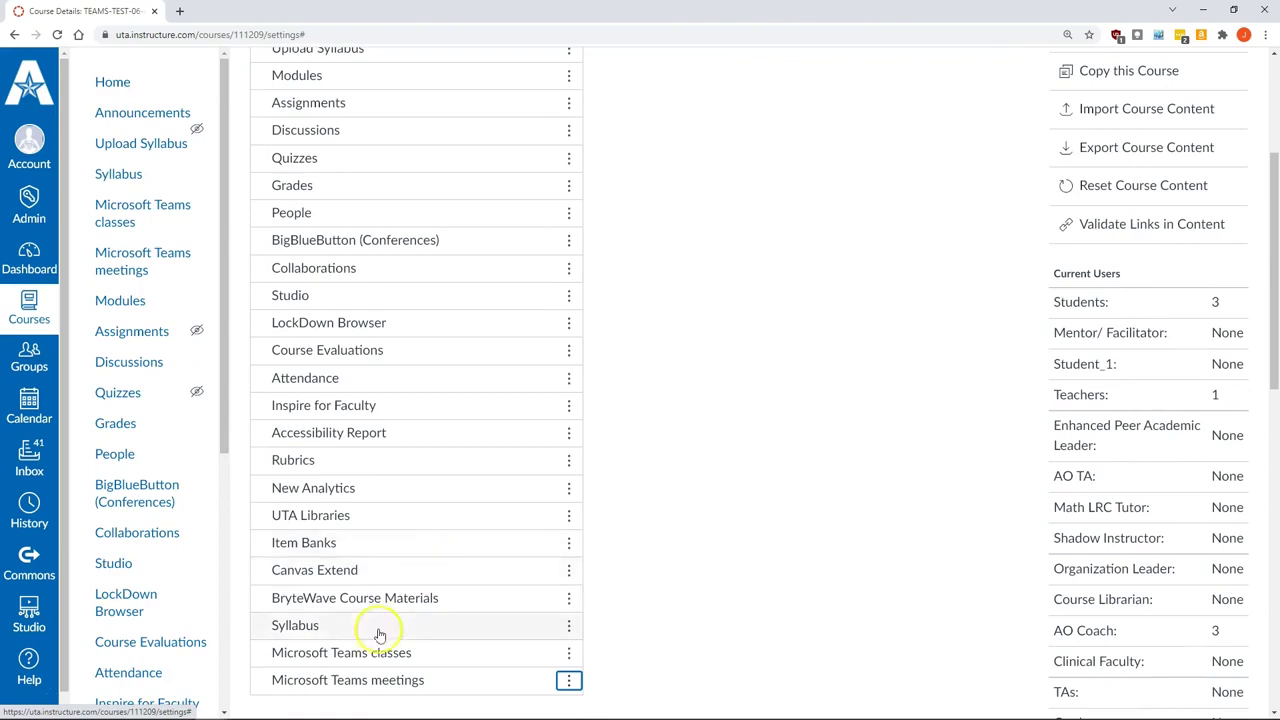
# Step: Move Microsoft Teams classes and Microsoft Teams meetings between Grades and People in the course navigation, and save the order
pyautogui.moveTo(349, 652); pyautogui.dragTo(369, 211)
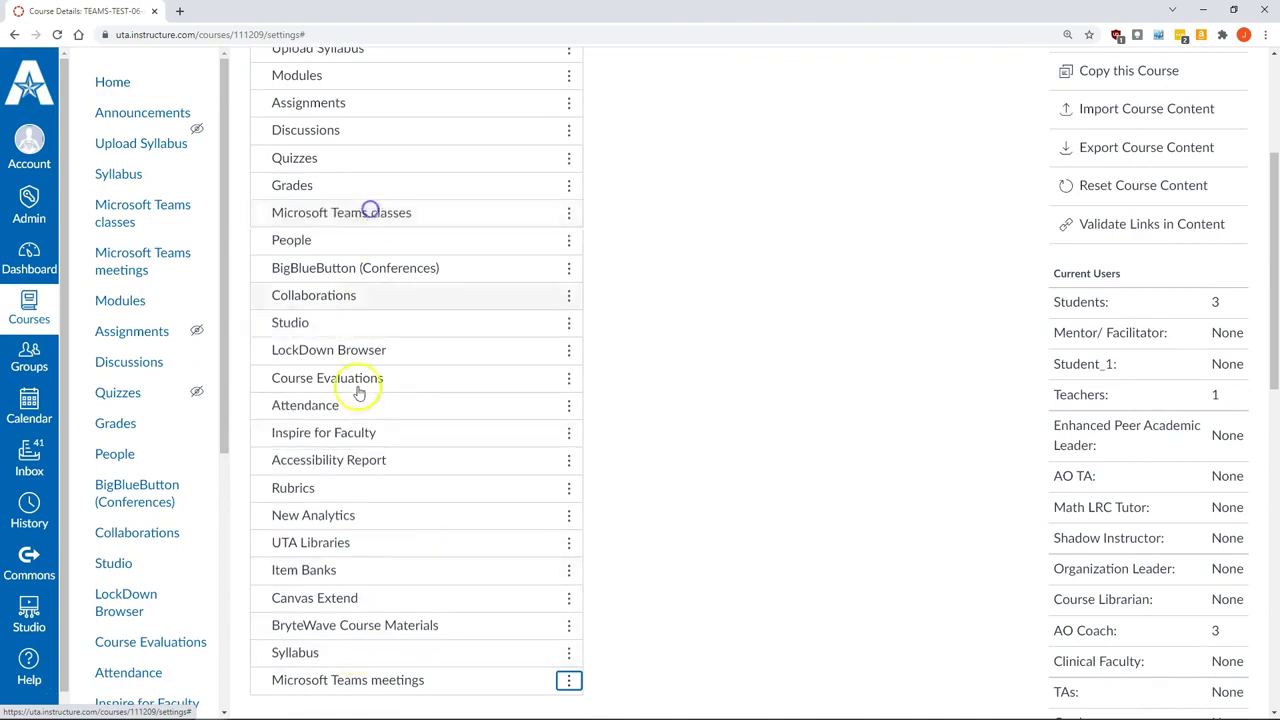
pyautogui.moveTo(334, 680); pyautogui.dragTo(337, 240)
pyautogui.scroll(-12, 615, 285)
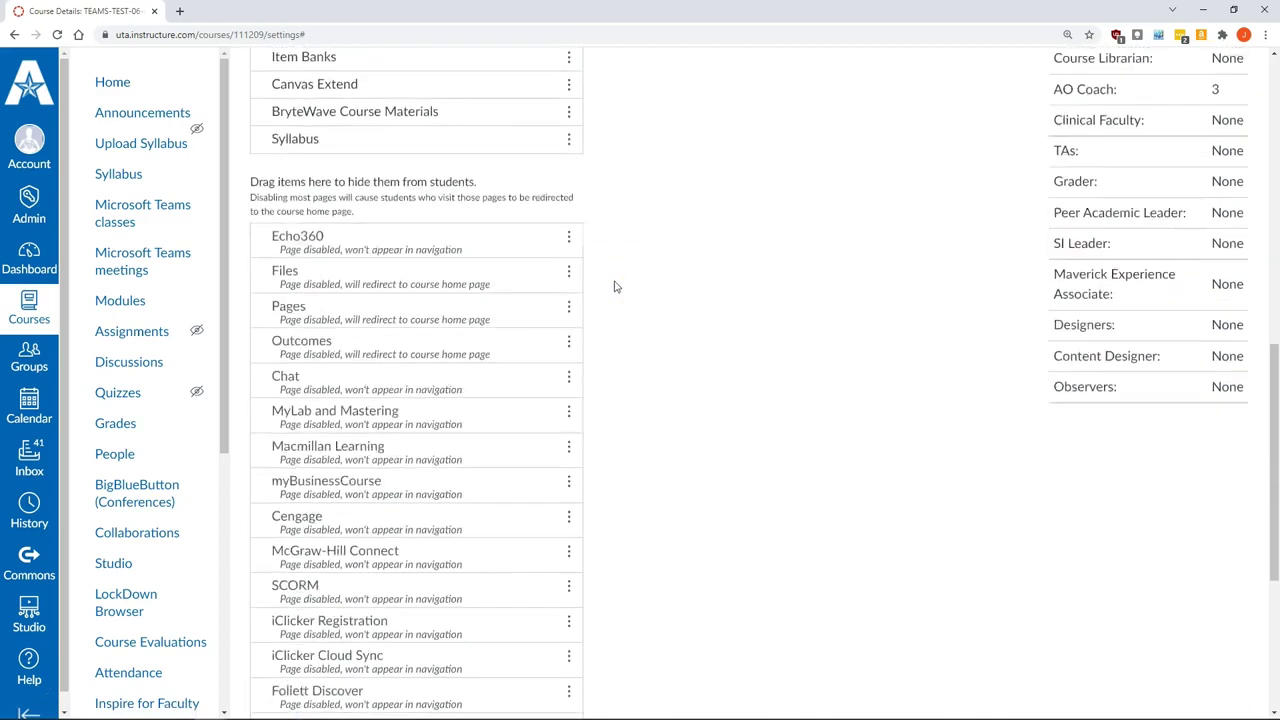
pyautogui.click(284, 667)
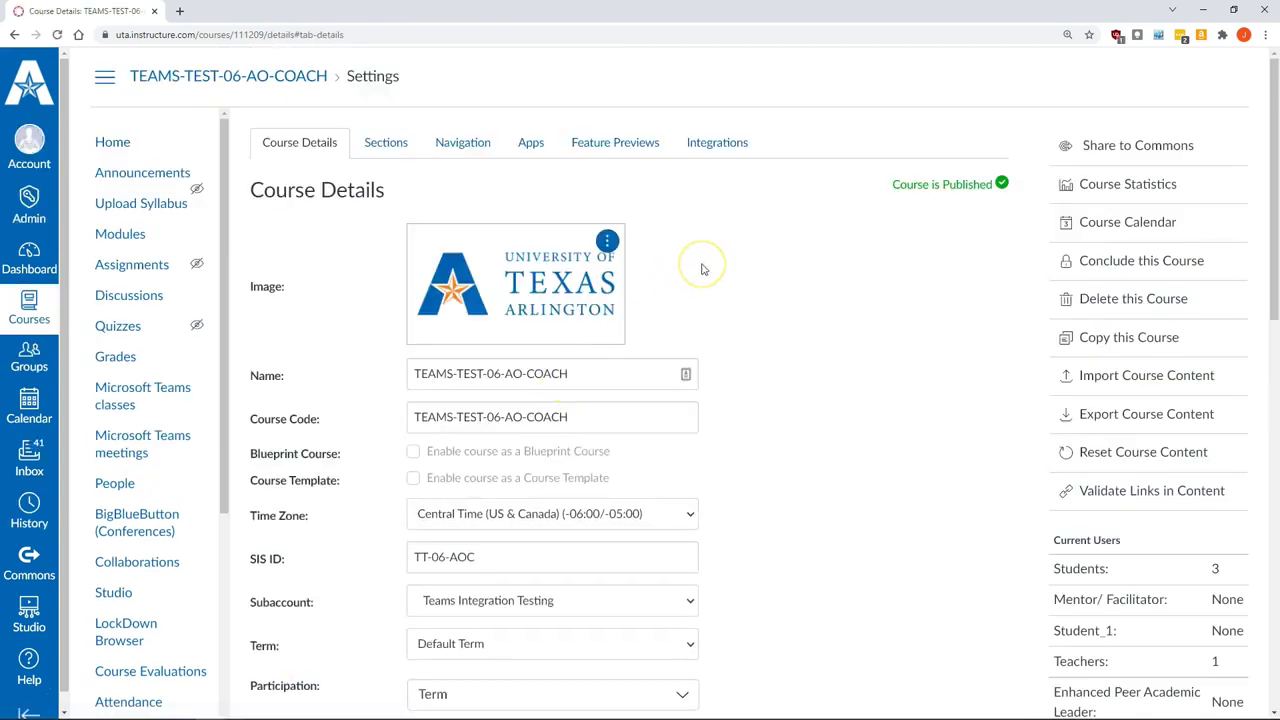
# Step: Check the Microsoft Sync status and errors in the course's integration settings
pyautogui.click(718, 143)
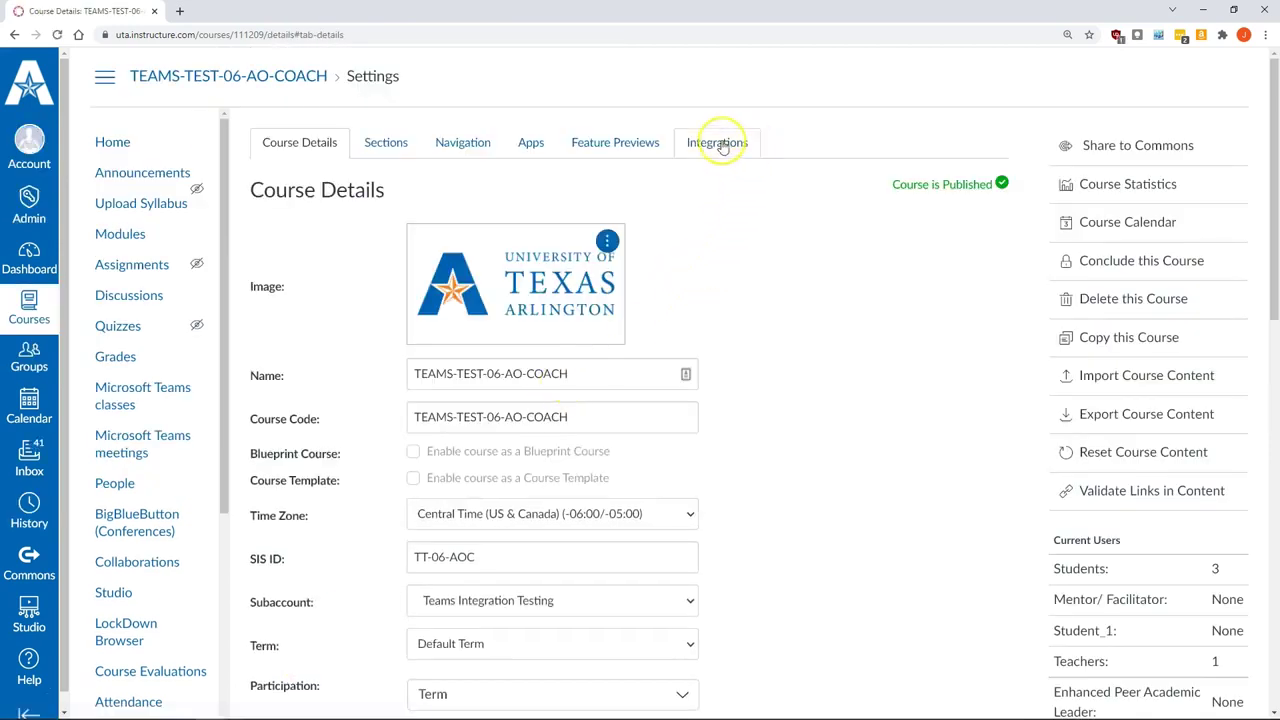
pyautogui.click(270, 262)
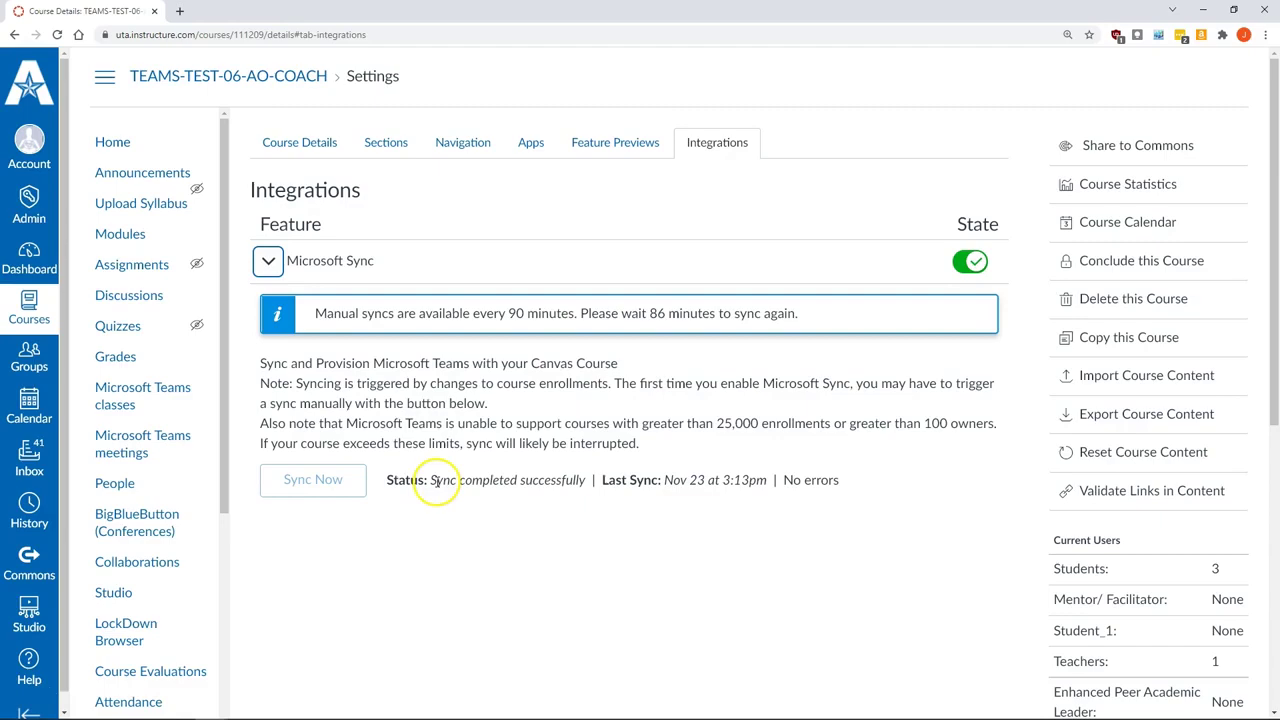
pyautogui.moveTo(858, 482); pyautogui.dragTo(783, 484)
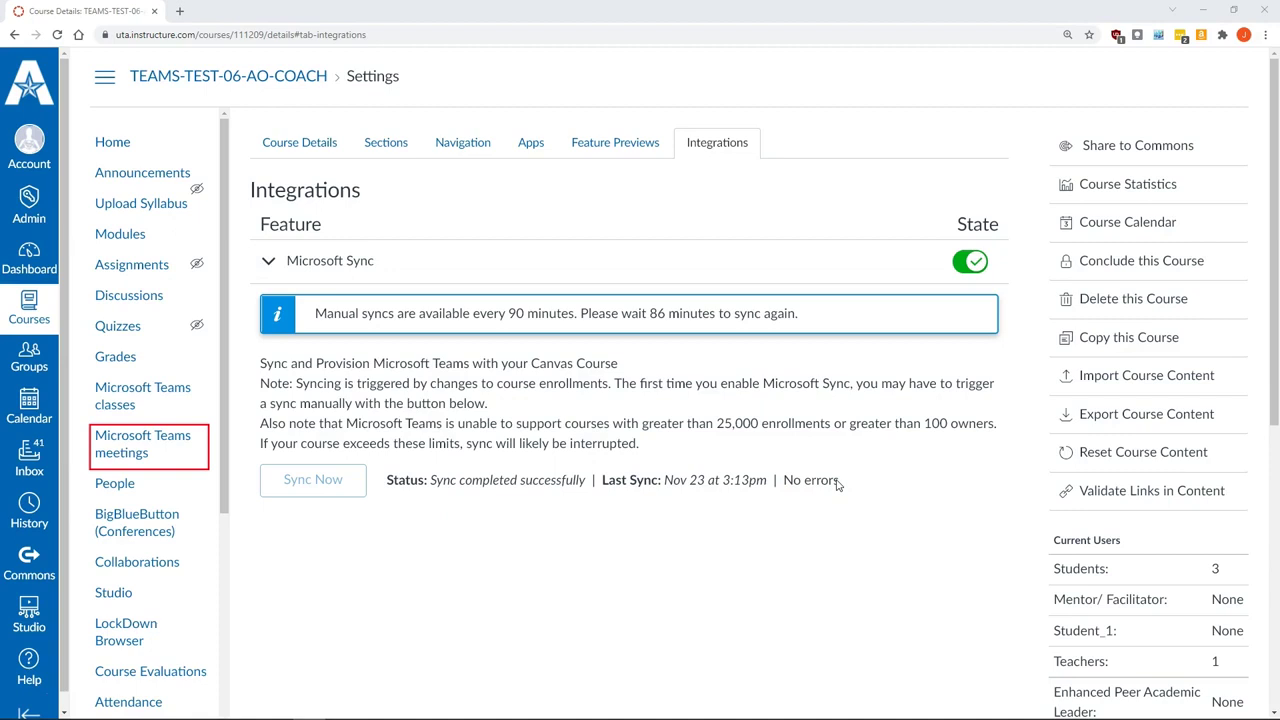
# Step: Start a new Microsoft Teams meeting for the course with the entire class as attendees and the title "Teams Class meeting"
pyautogui.click(155, 444)
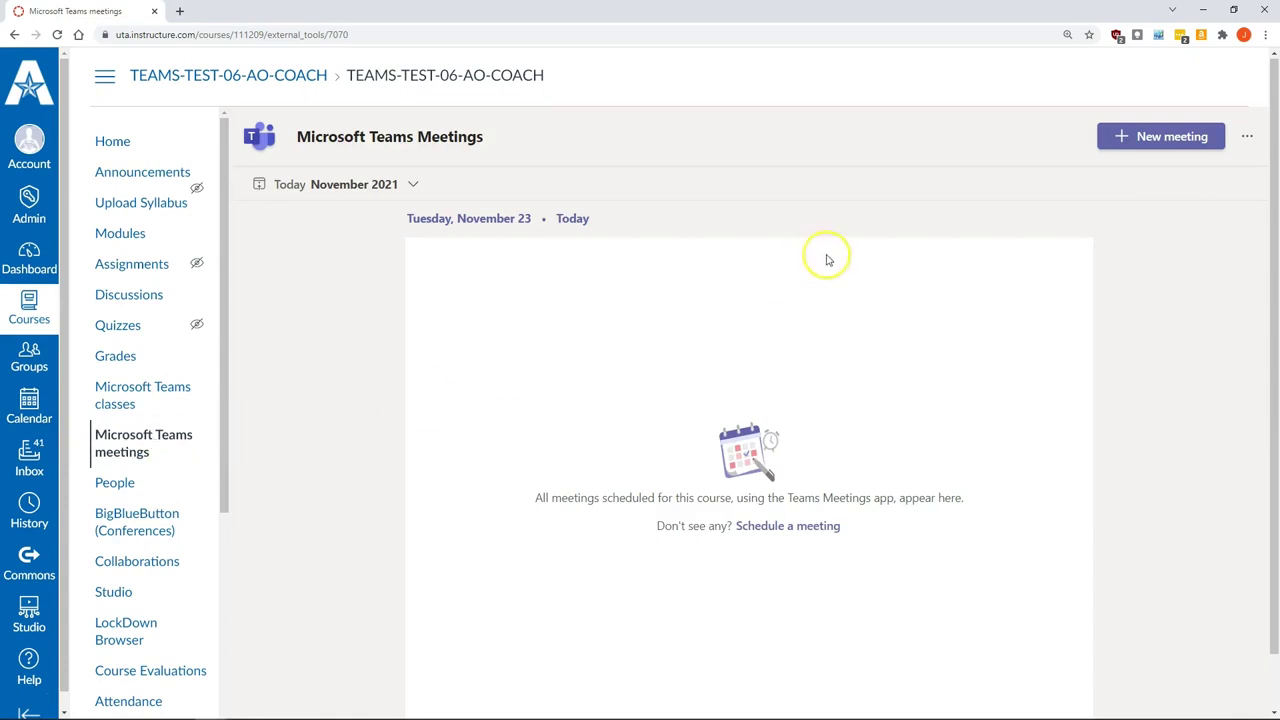
pyautogui.click(1150, 137)
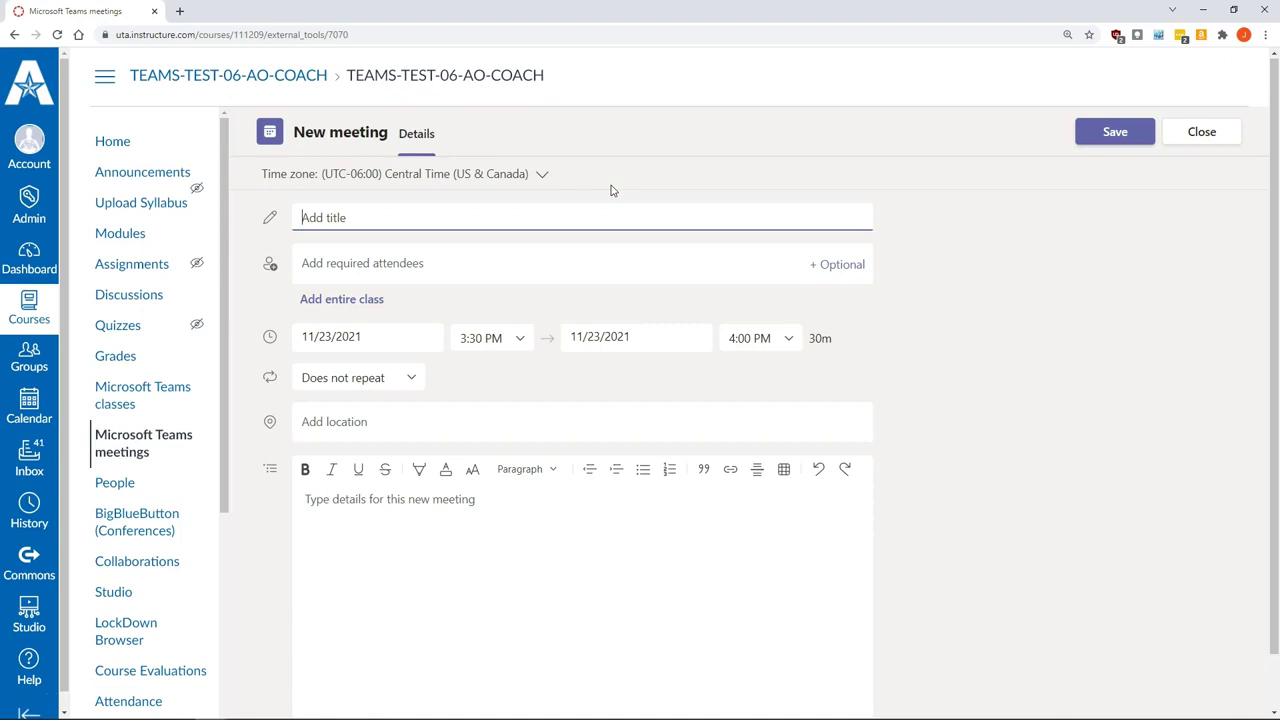
pyautogui.click(342, 302)
pyautogui.click(340, 217)
pyautogui.write('Teams Class meeting')
# Step: Set the new meeting's time from 4:00 PM to 5:00 PM
pyautogui.click(510, 410)
pyautogui.click(515, 572)
pyautogui.click(760, 408)
pyautogui.click(760, 491)
# Step: Add "Teams Meeting Details" as the new meeting's description and send the invitation
pyautogui.click(600, 596)
pyautogui.write('Teams Meeting Details')
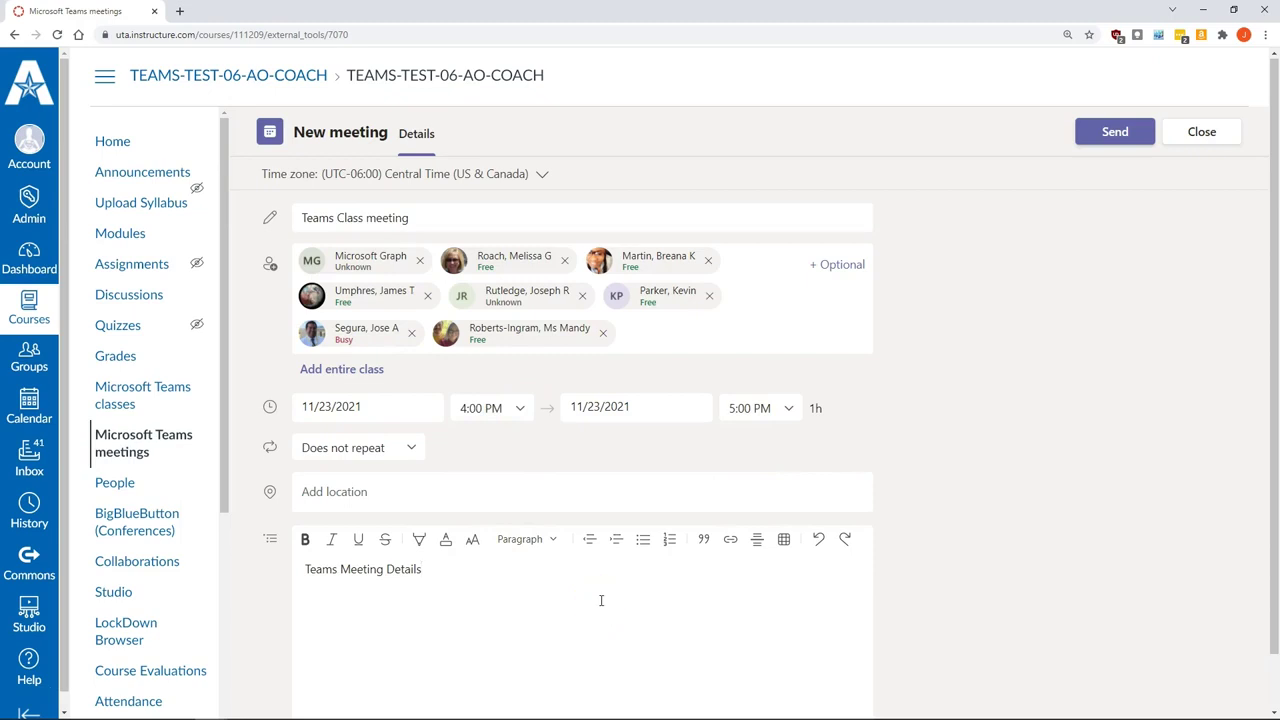
pyautogui.click(1110, 140)
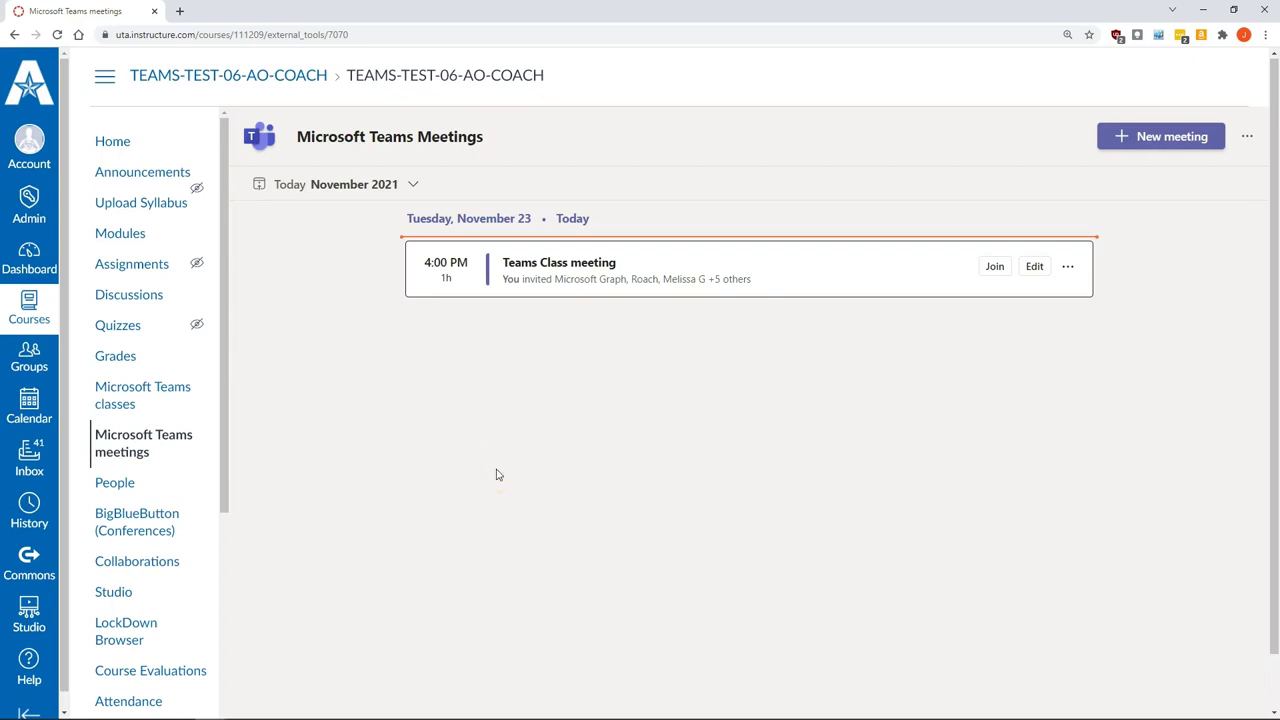
# Step: Edit the Teams Class meeting so that it starts at 3:30 PM, and send the update
pyautogui.click(1034, 266)
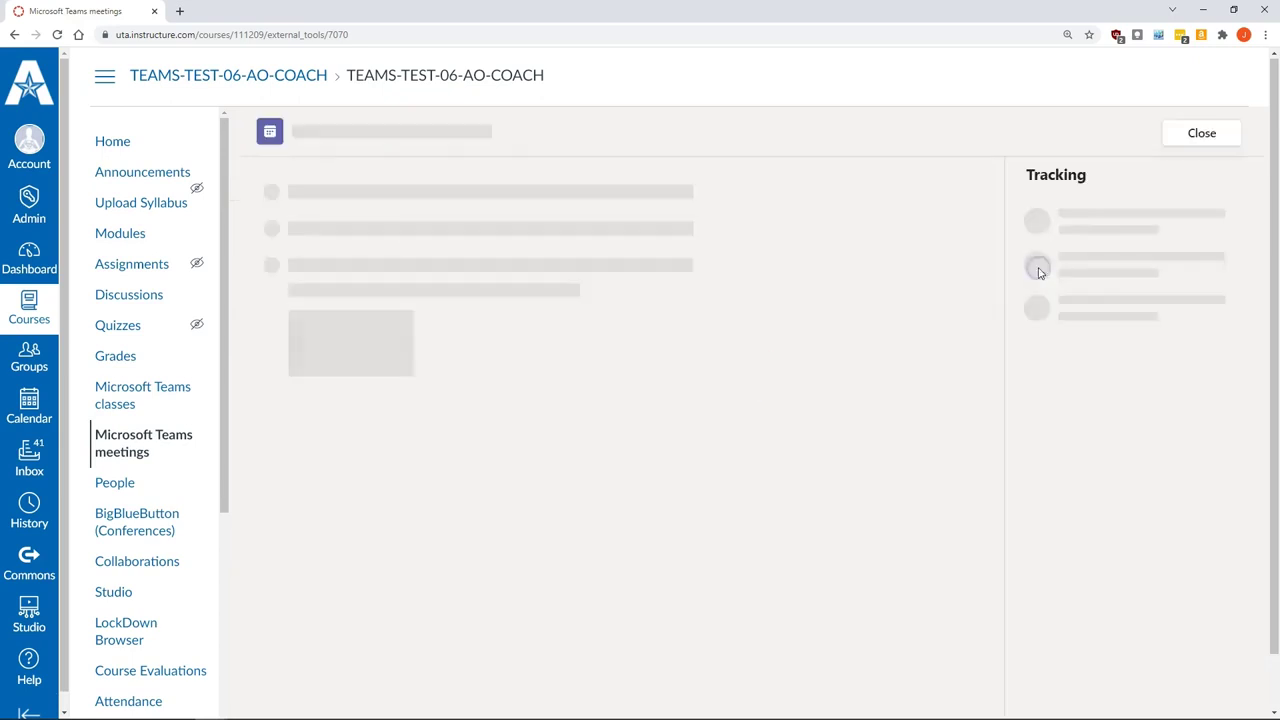
pyautogui.click(522, 408)
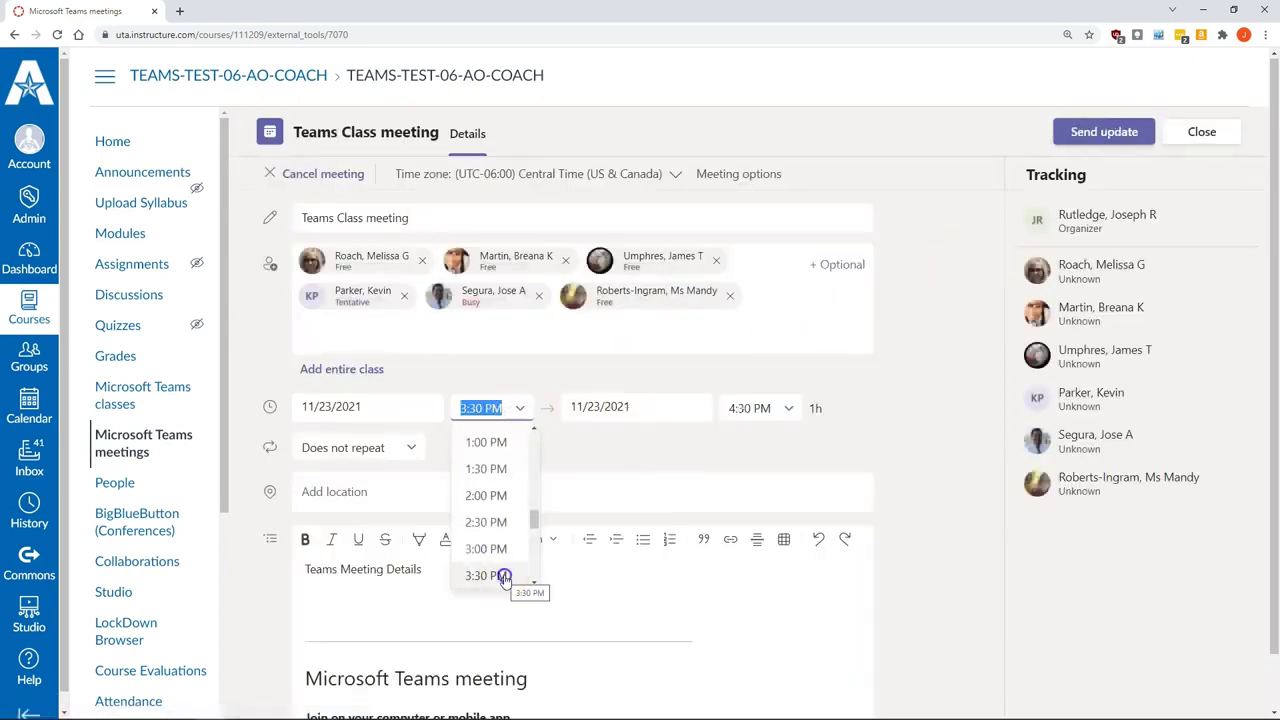
pyautogui.click(505, 577)
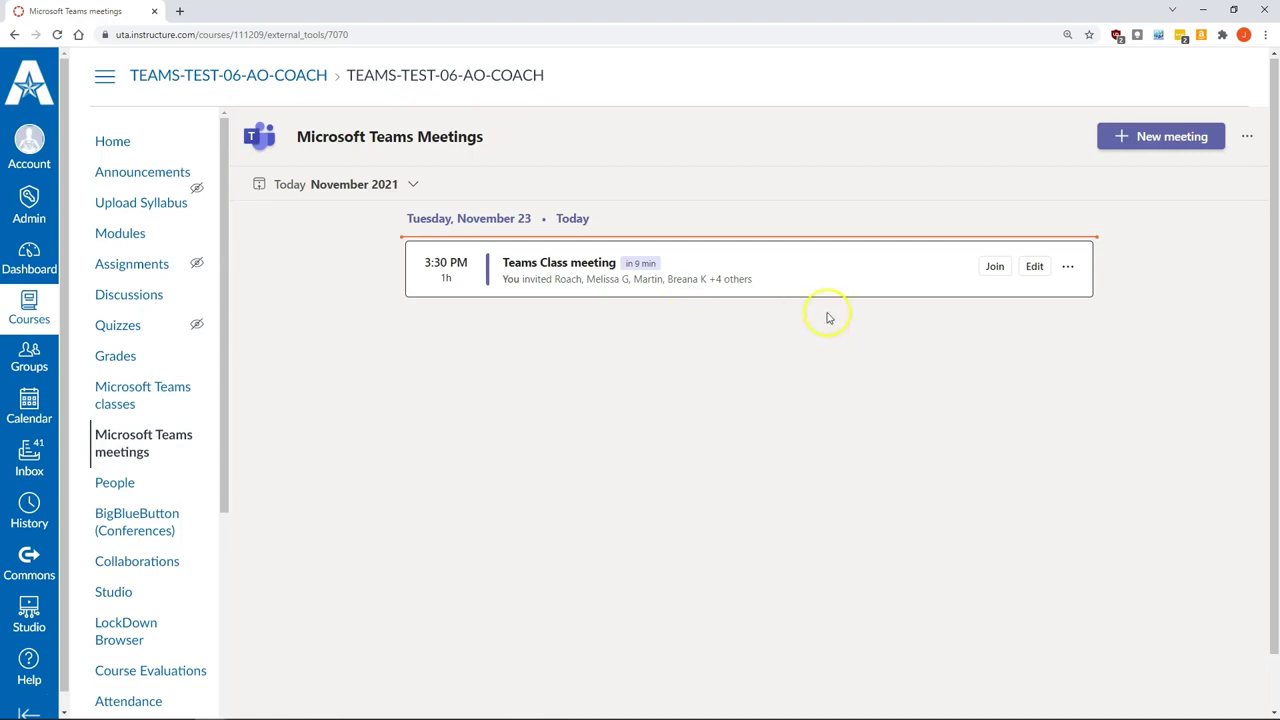
# Step: Open the meeting options of the Teams Class meeting and save them
pyautogui.click(1068, 266)
pyautogui.click(1090, 339)
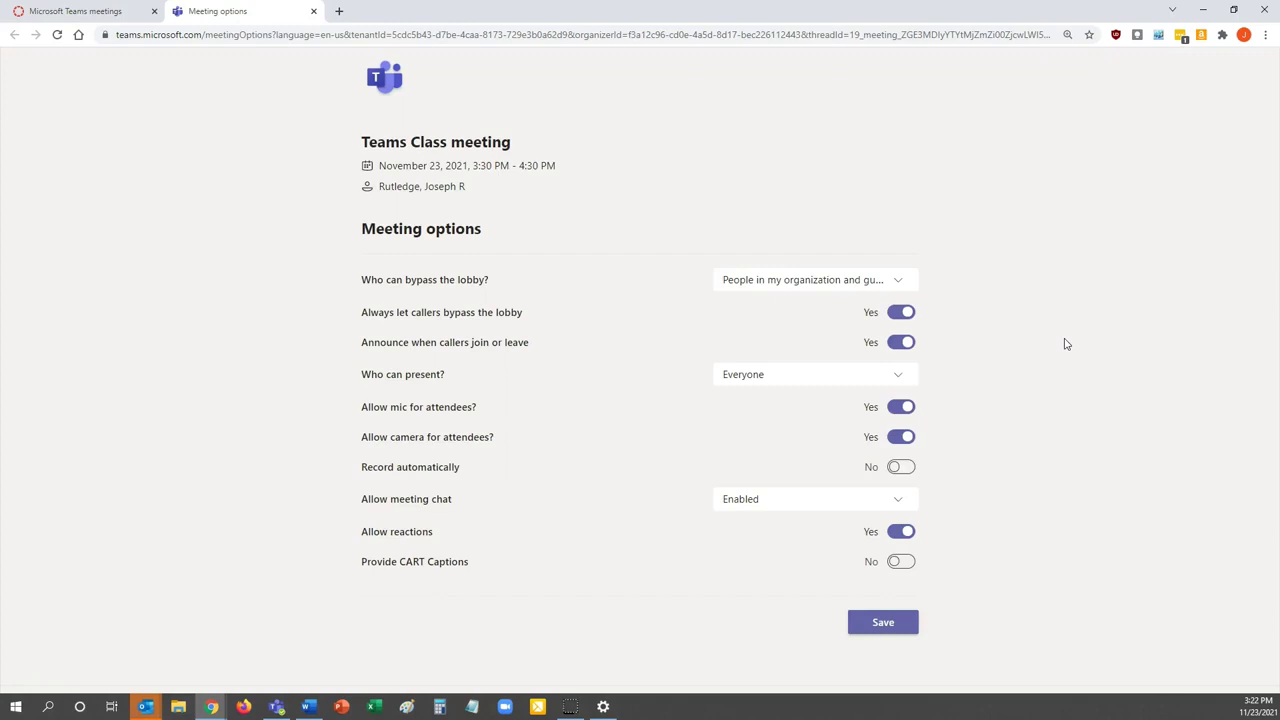
pyautogui.click(900, 625)
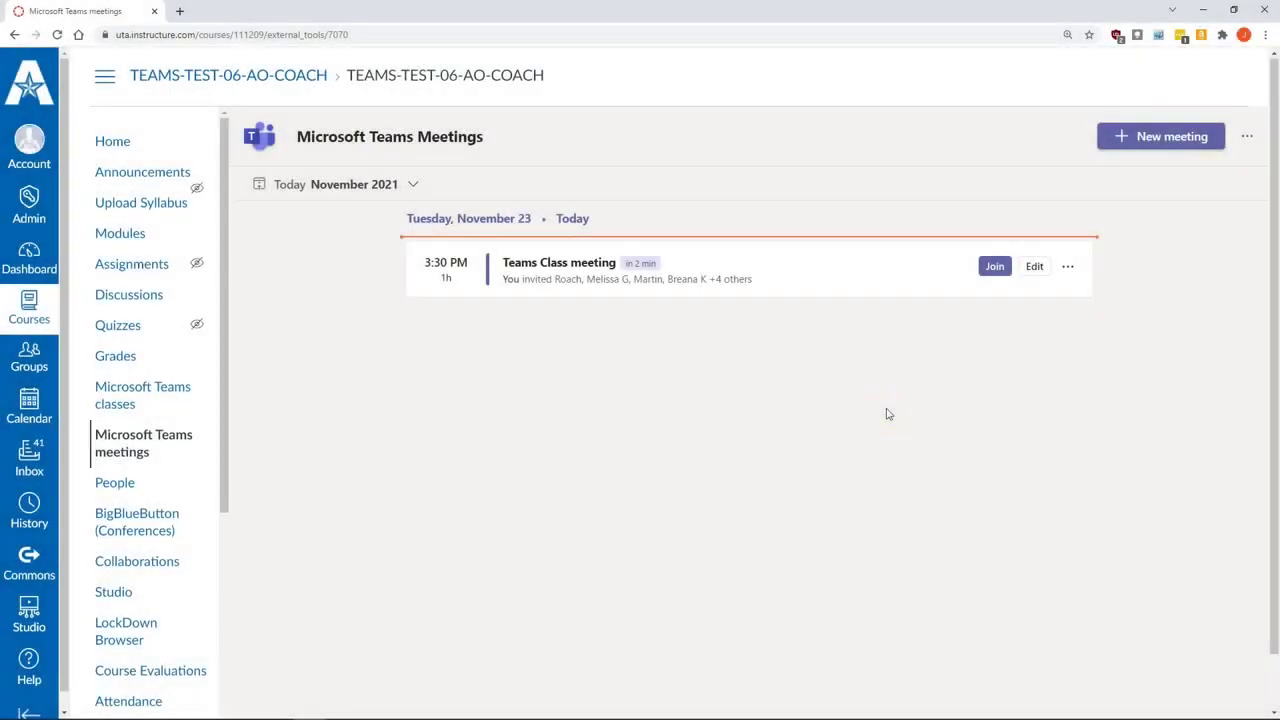
# Step: Open the TEAMS-TEST-06-AO-COACH class team from the course's Microsoft Teams classes page in the Microsoft Teams desktop app
pyautogui.click(133, 390)
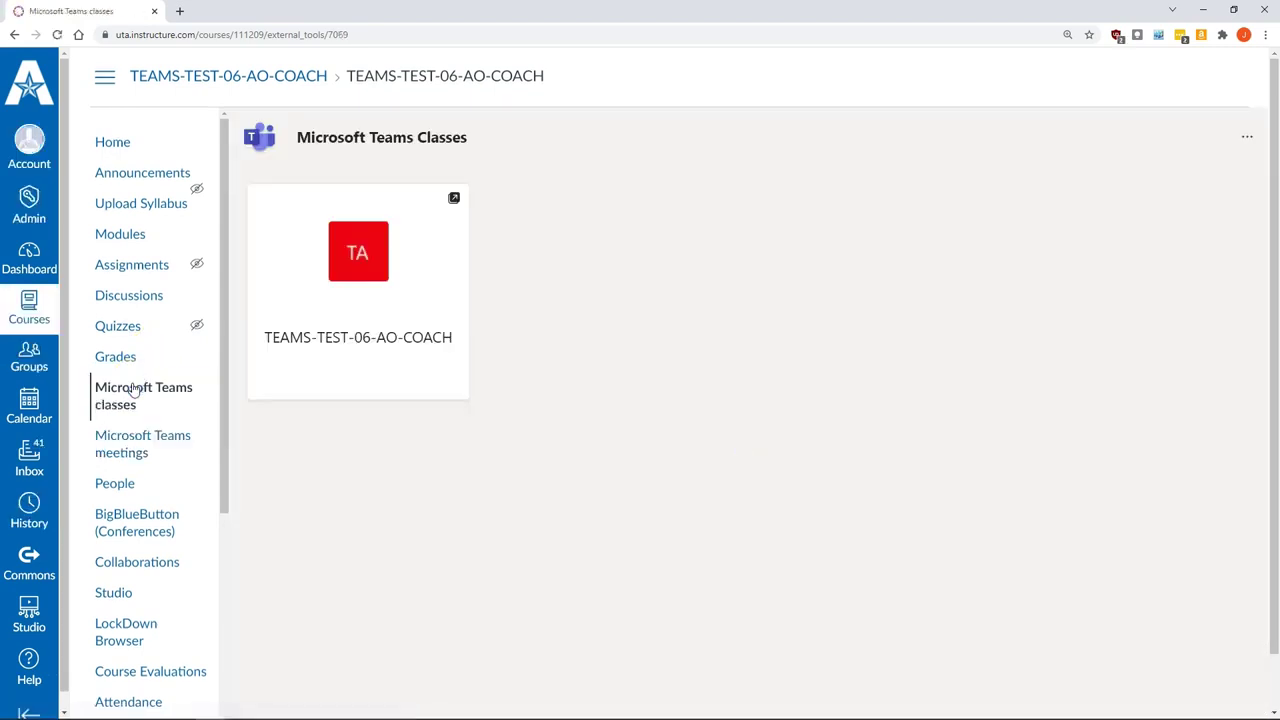
pyautogui.click(335, 260)
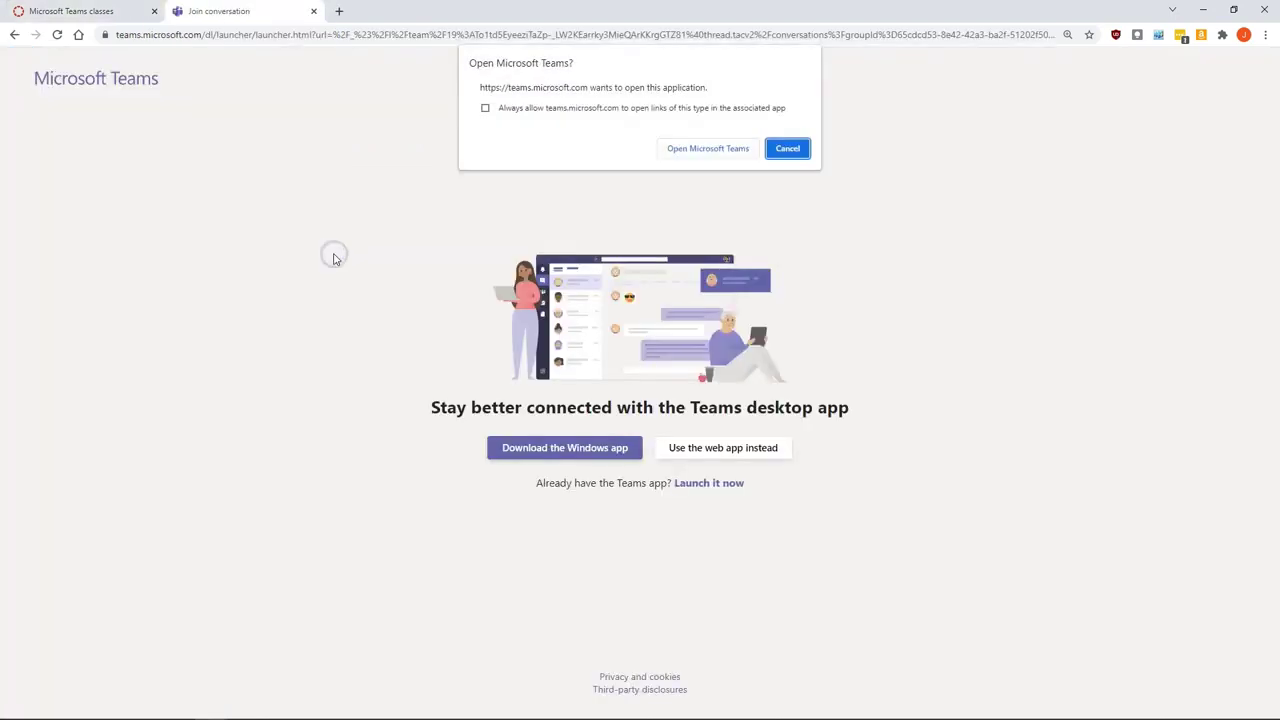
pyautogui.click(693, 150)
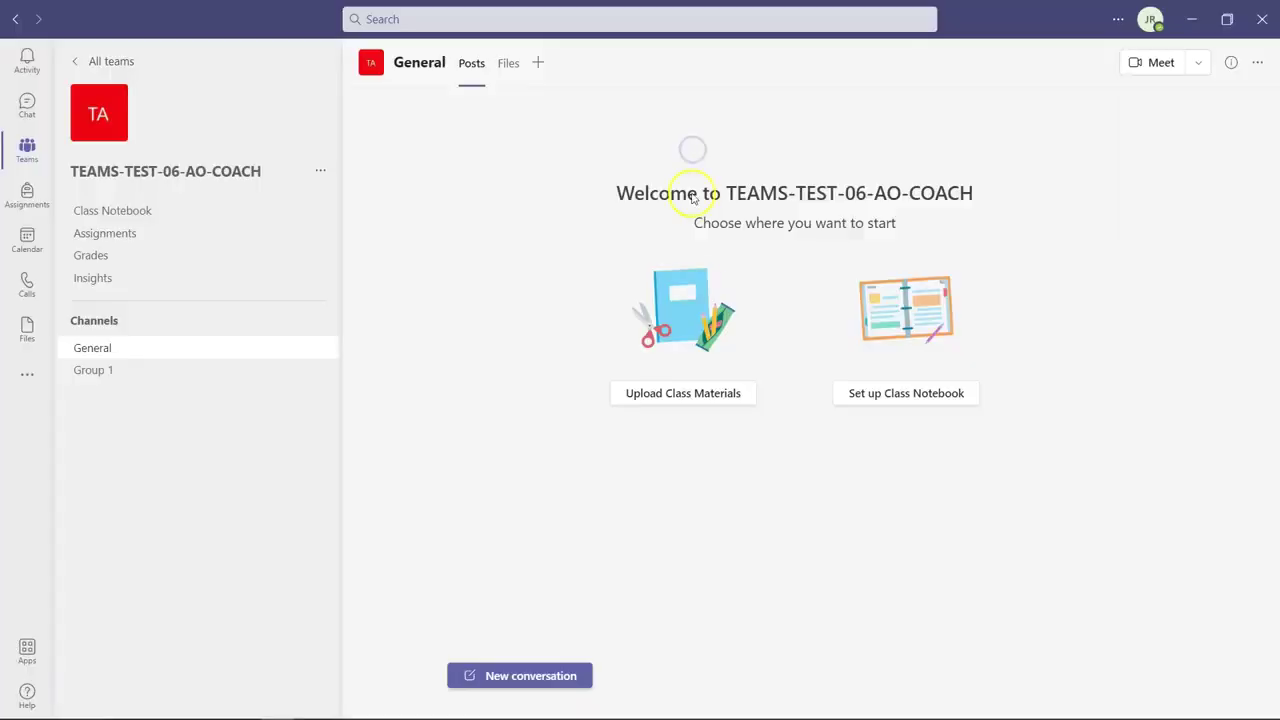
pyautogui.click(708, 320)
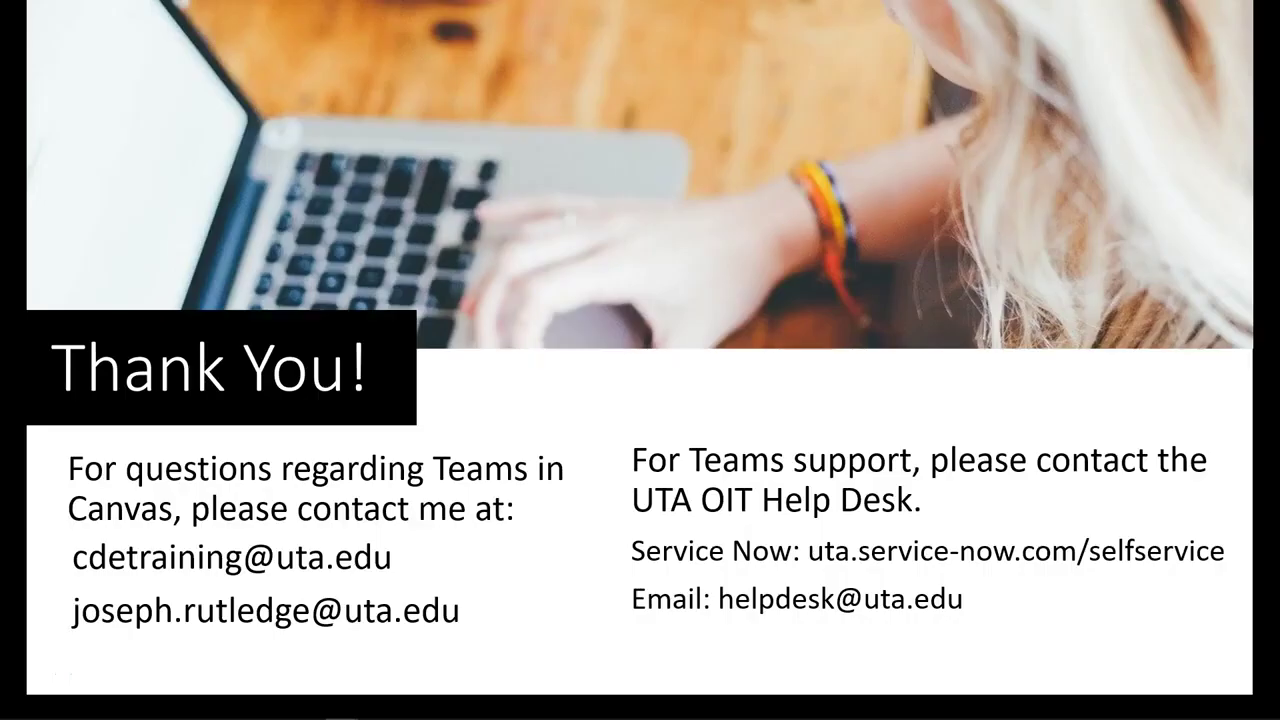